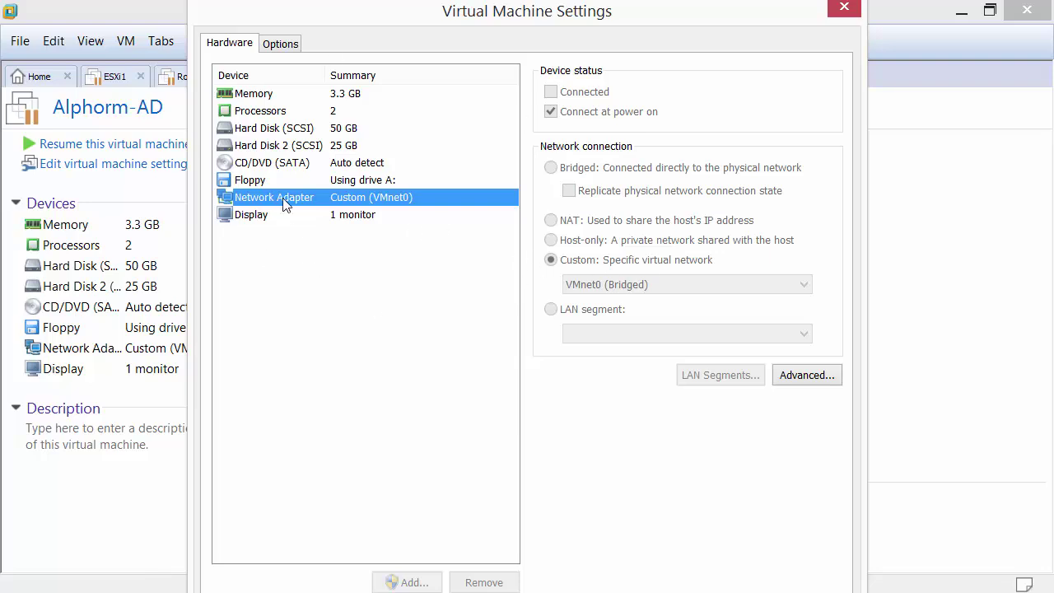
Step: Close the Alphorm-AD settings and inspect the first network adapter's configuration in the ESXi1 virtual machine settings
left_click(844, 8)
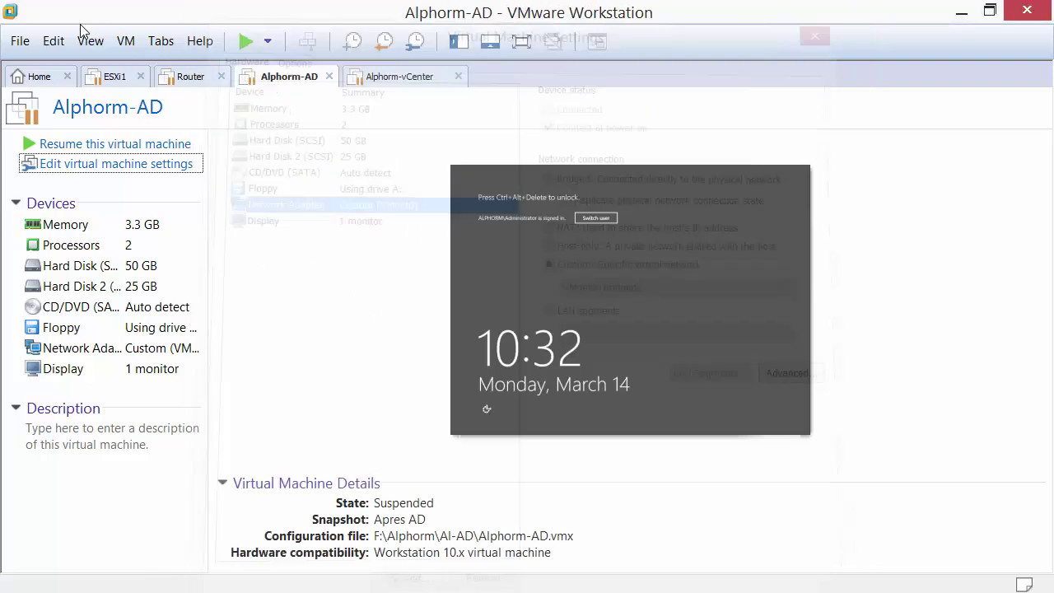
left_click(116, 80)
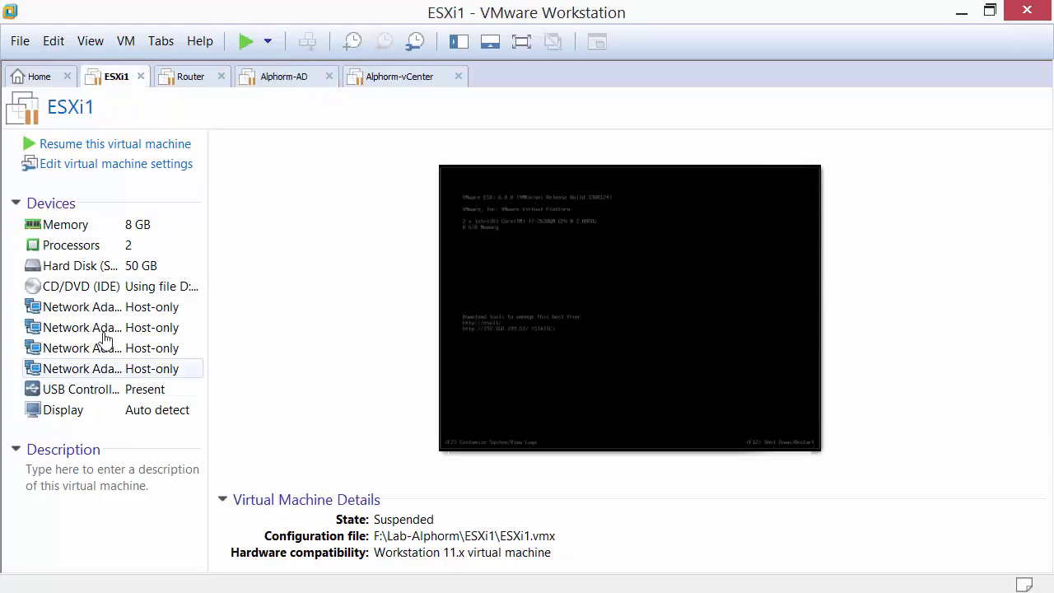
left_click(108, 170)
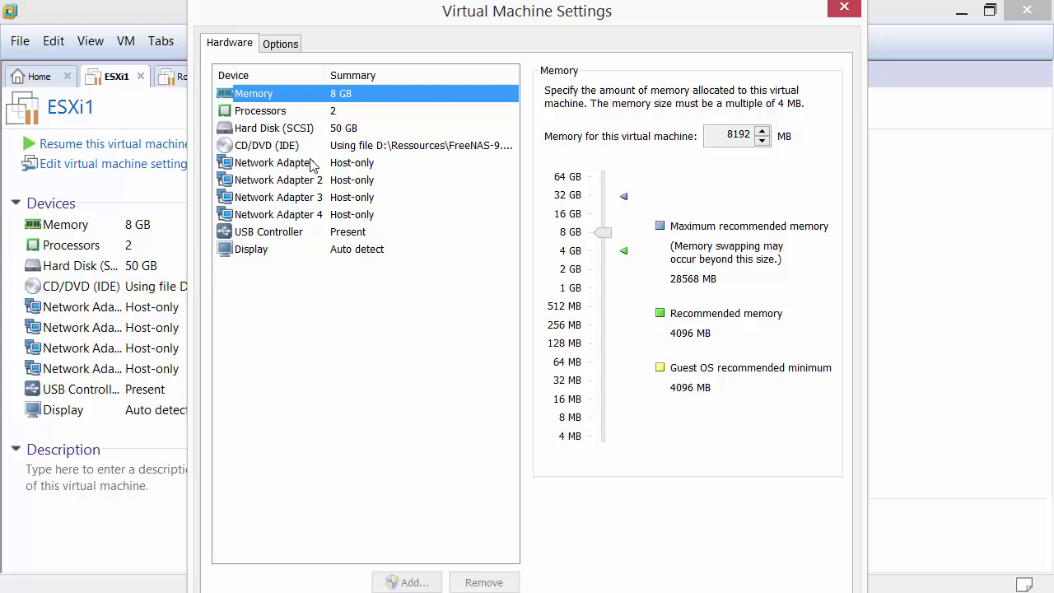
left_click(313, 165)
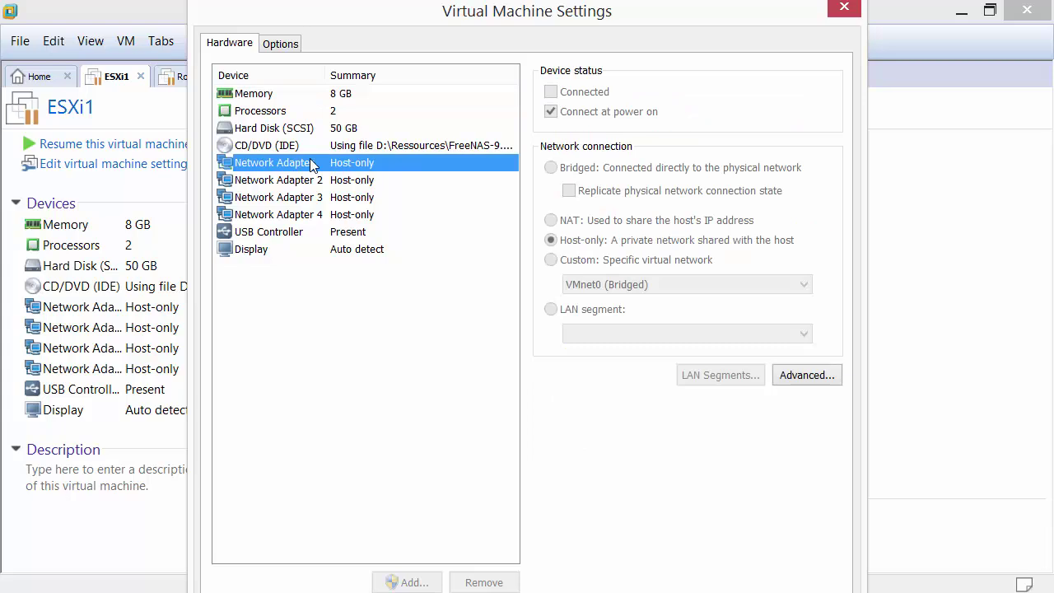
left_click(843, 7)
Step: Open the Virtual Network Editor, widen the Type column, and examine the subnet IP of the VMnet1 host-only network
left_click(54, 40)
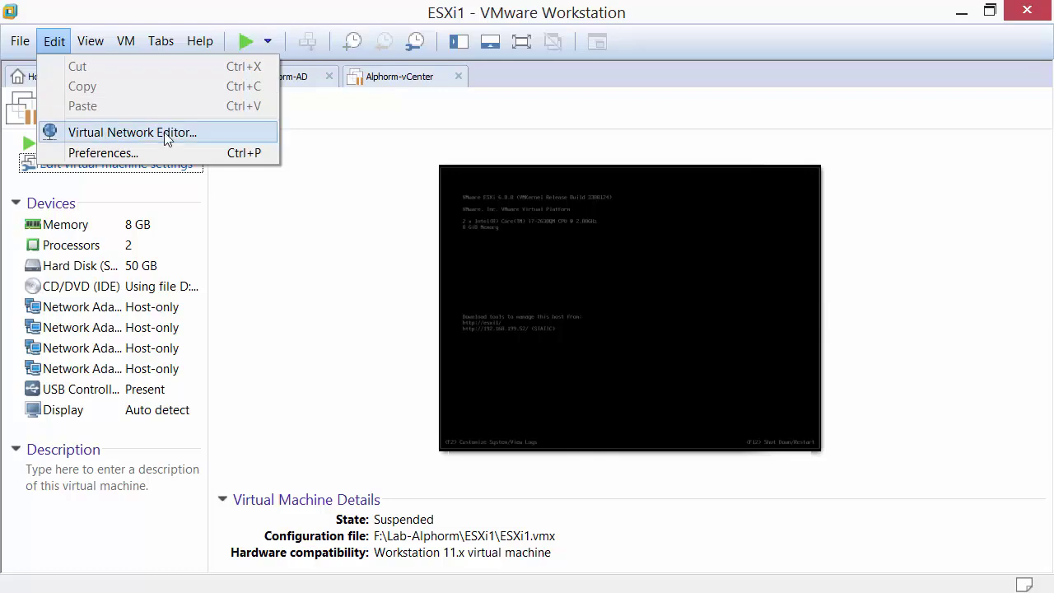
left_click(89, 133)
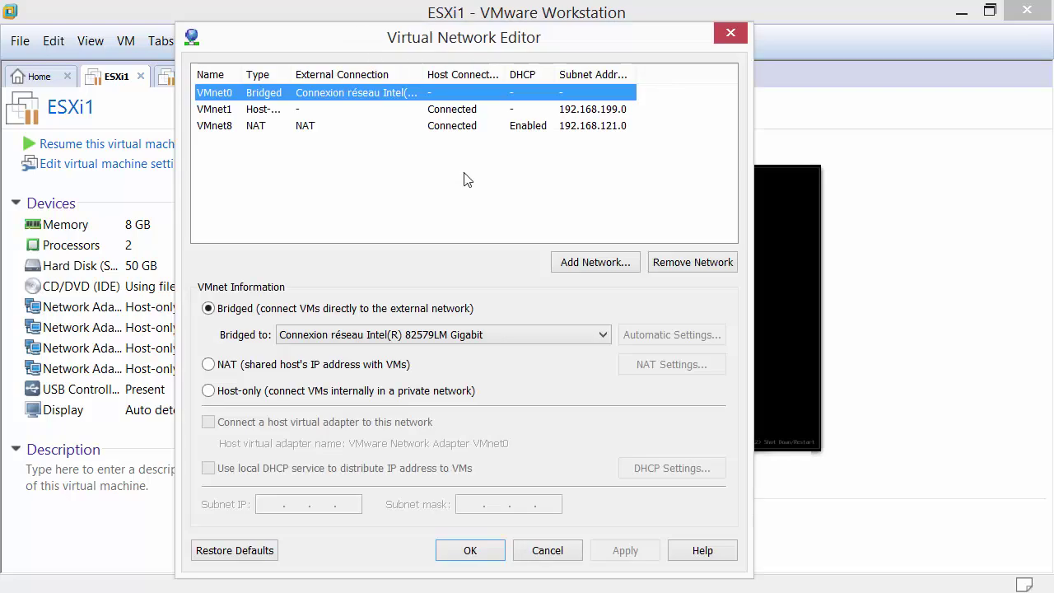
left_click(290, 111)
left_click_drag(292, 73, 341, 72)
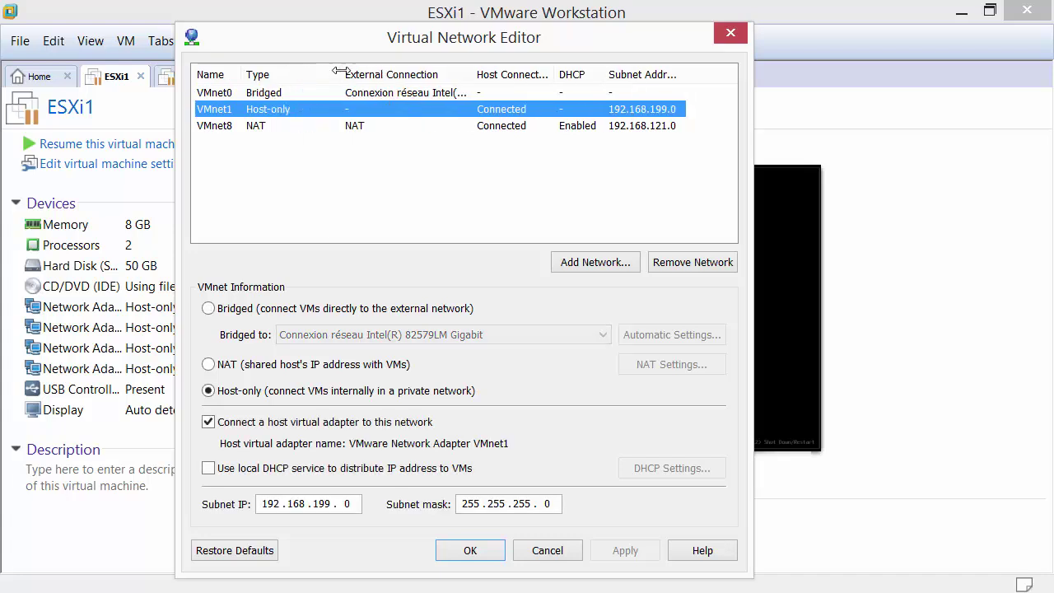
double_click(333, 504)
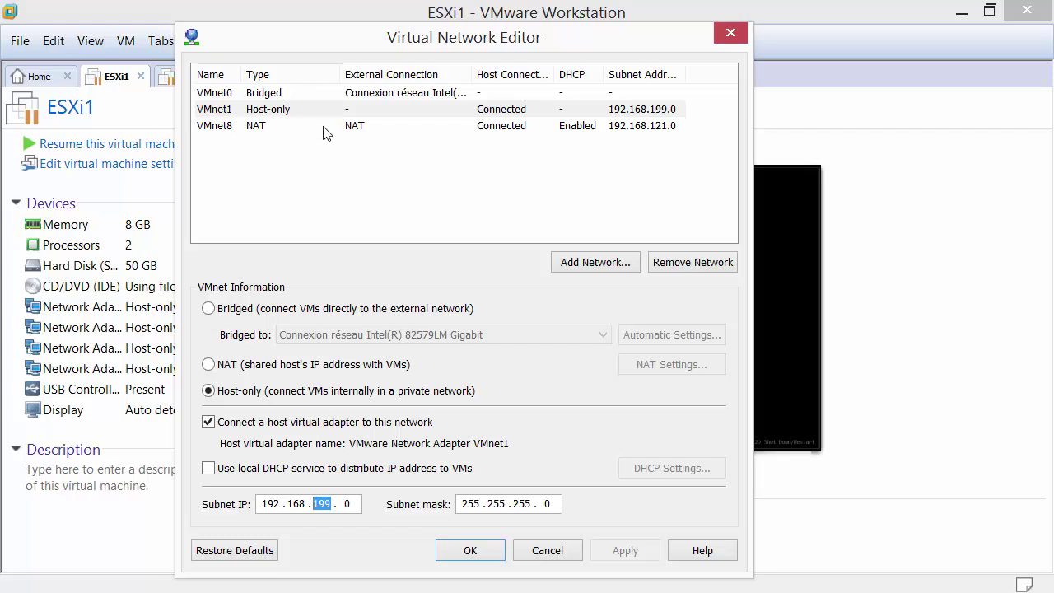
Step: Compare the VMnet0, VMnet8 and VMnet1 network settings, cancel the Virtual Network Editor, and switch to the Router virtual machine
left_click(320, 94)
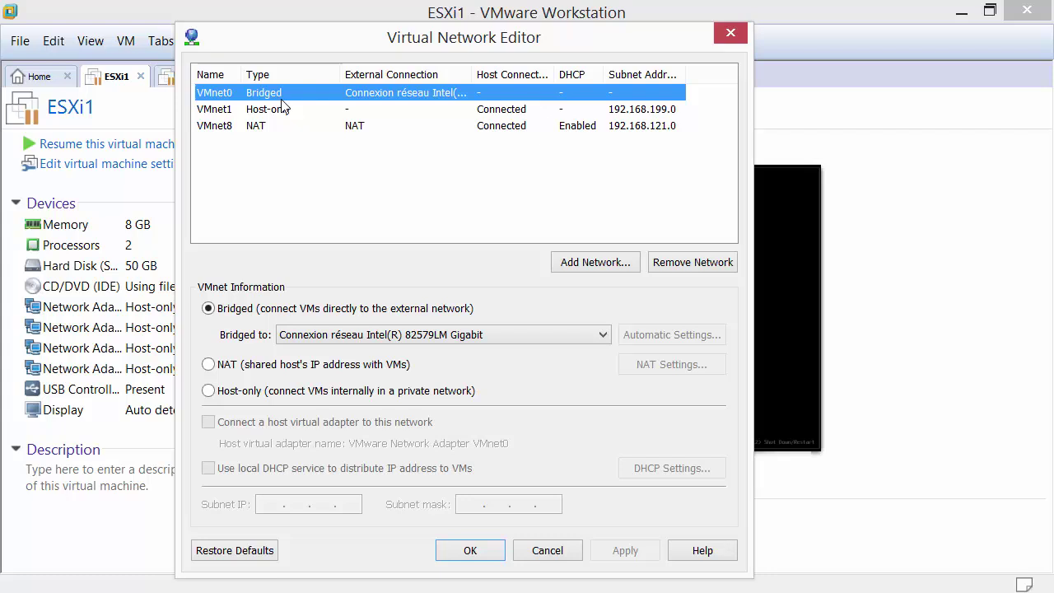
left_click(275, 129)
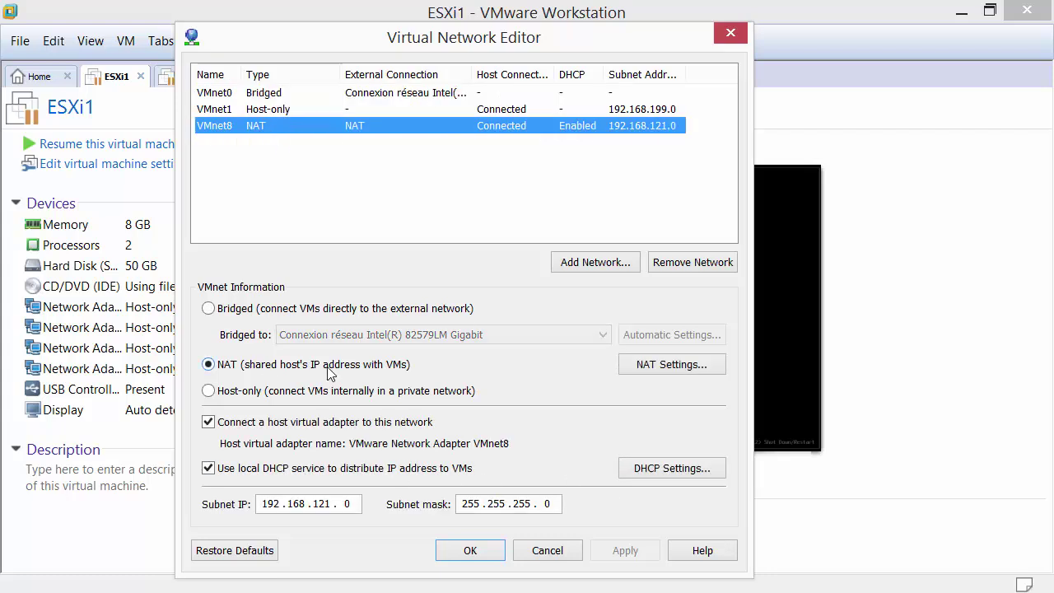
left_click(263, 503)
left_click(334, 507)
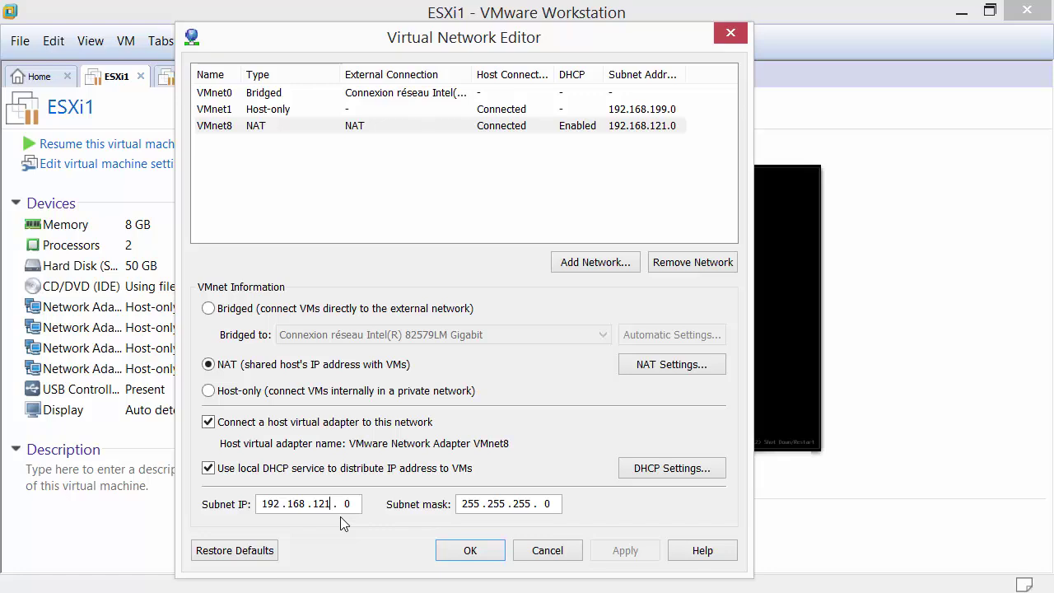
left_click(323, 130)
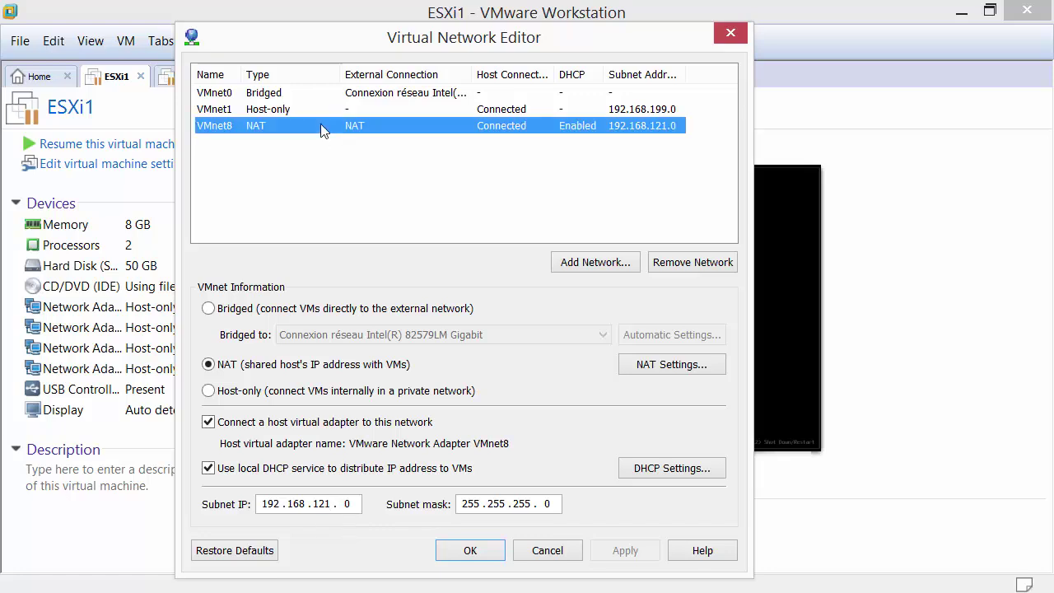
left_click(312, 109)
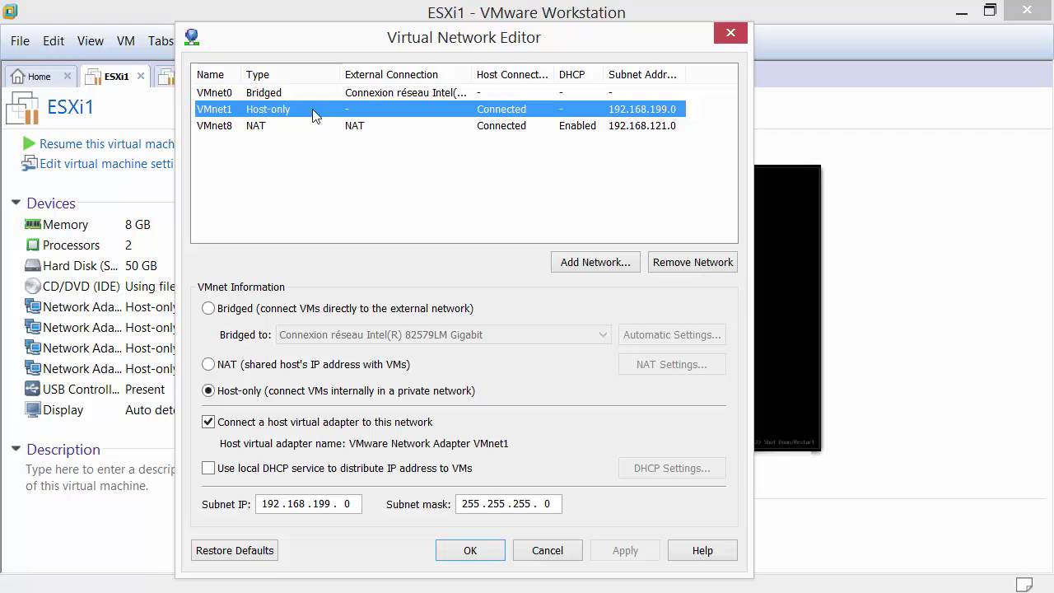
left_click(547, 550)
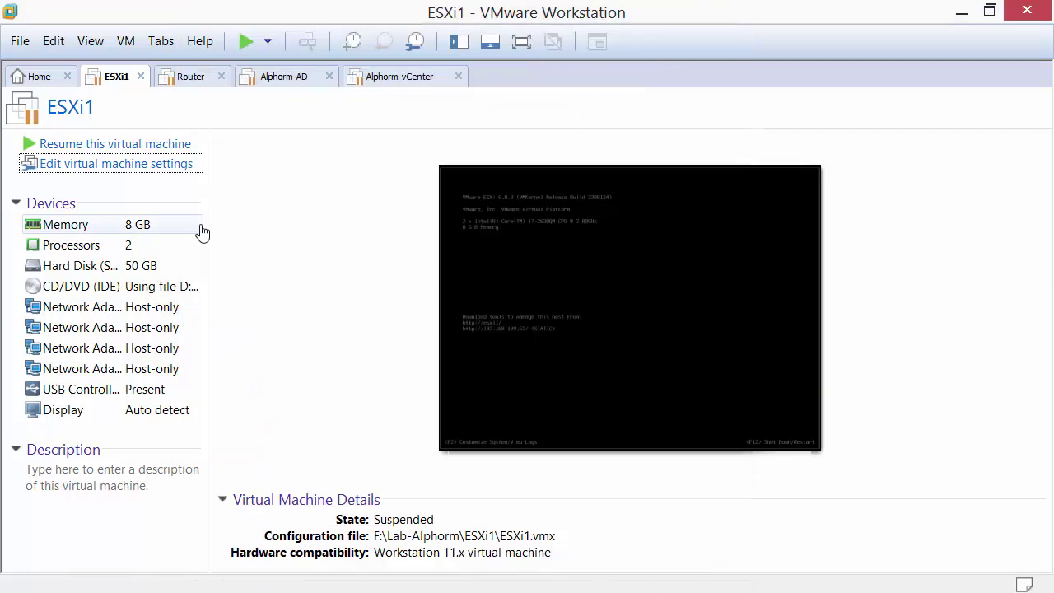
left_click(193, 81)
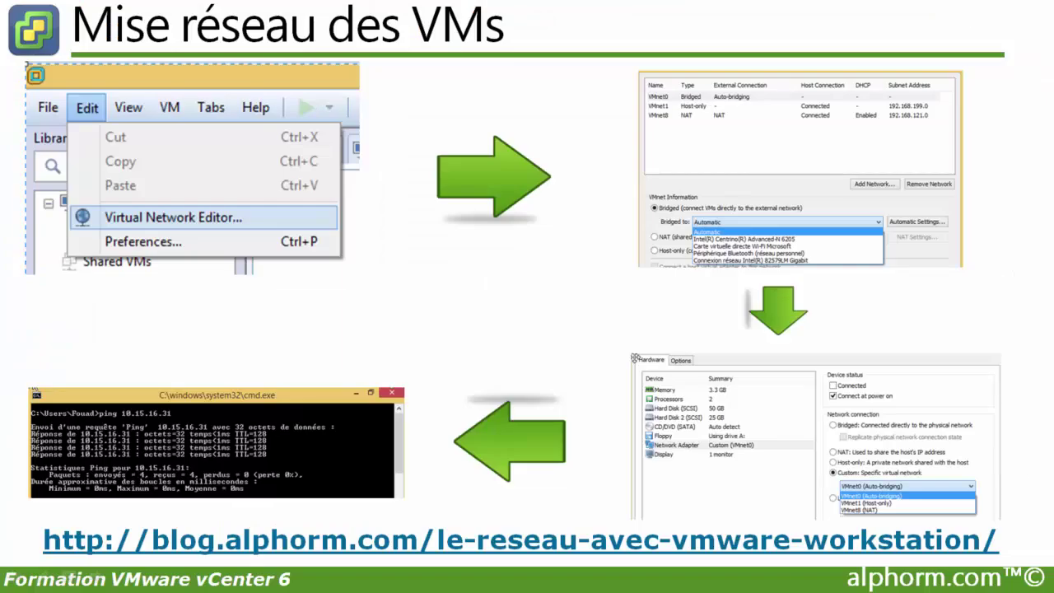
Step: Switch to the browser and read the NAT, Bridge and Host-only sections of the Alphorm blog article on VMware Workstation networking
key("alt+Tab")
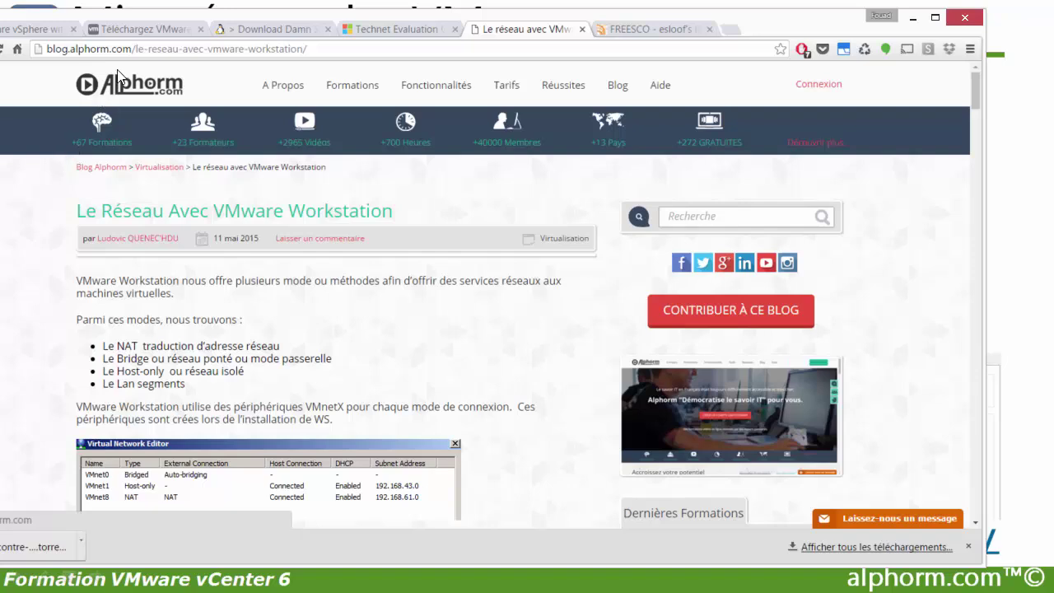
scroll(56, 247, "down", 3)
scroll(82, 83, "up", 2)
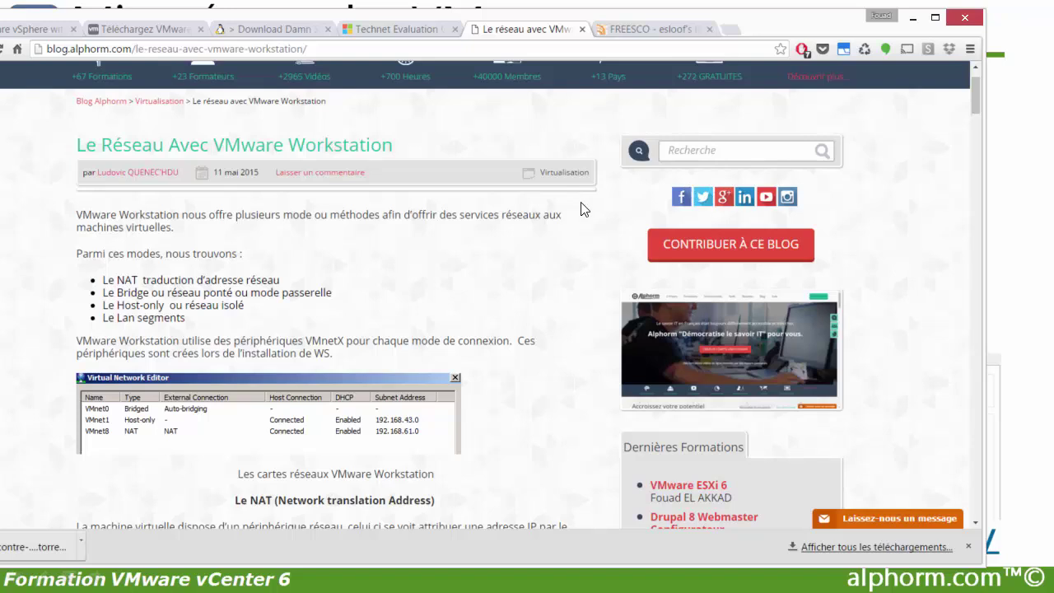
scroll(552, 245, "down", 15)
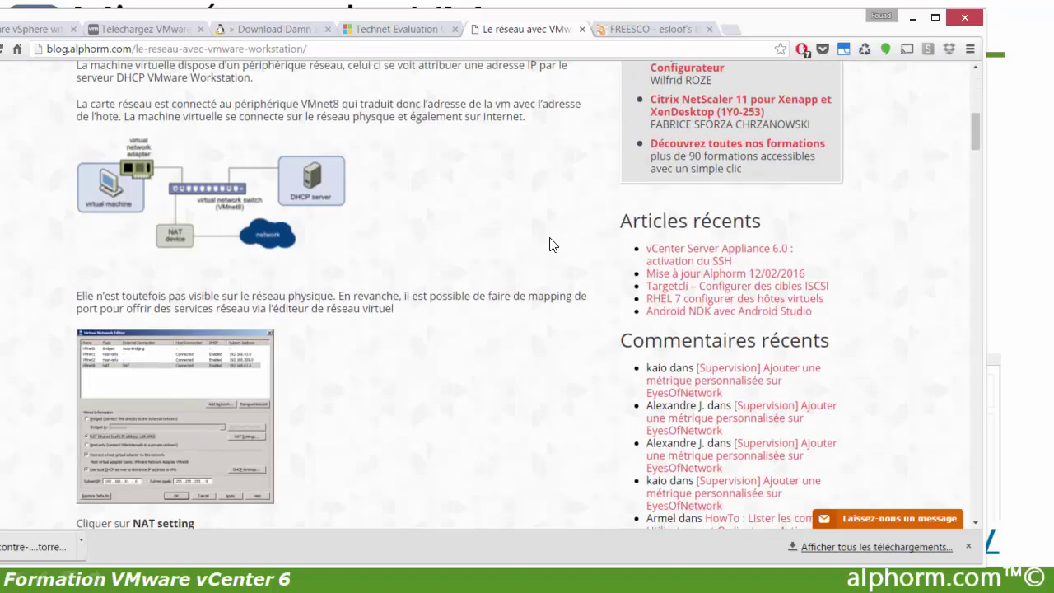
scroll(555, 251, "down", 10)
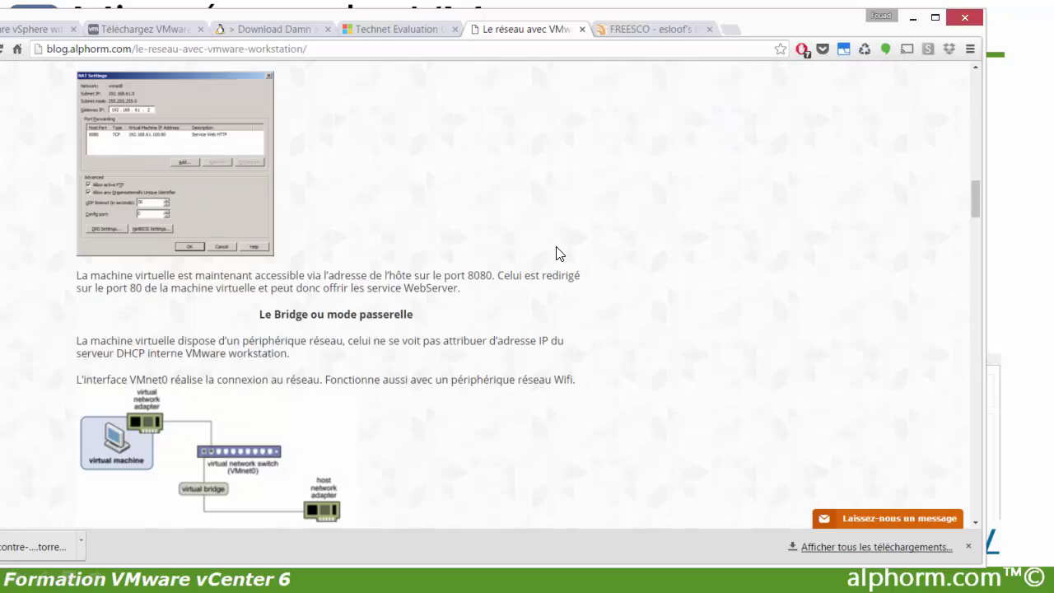
scroll(313, 296, "down", 3)
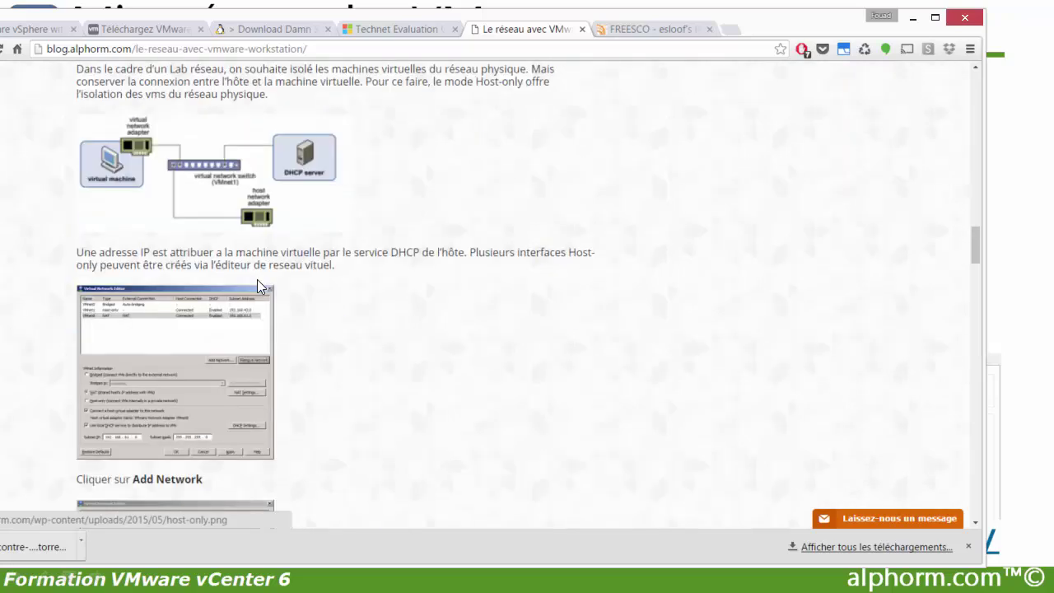
scroll(294, 285, "up", 2)
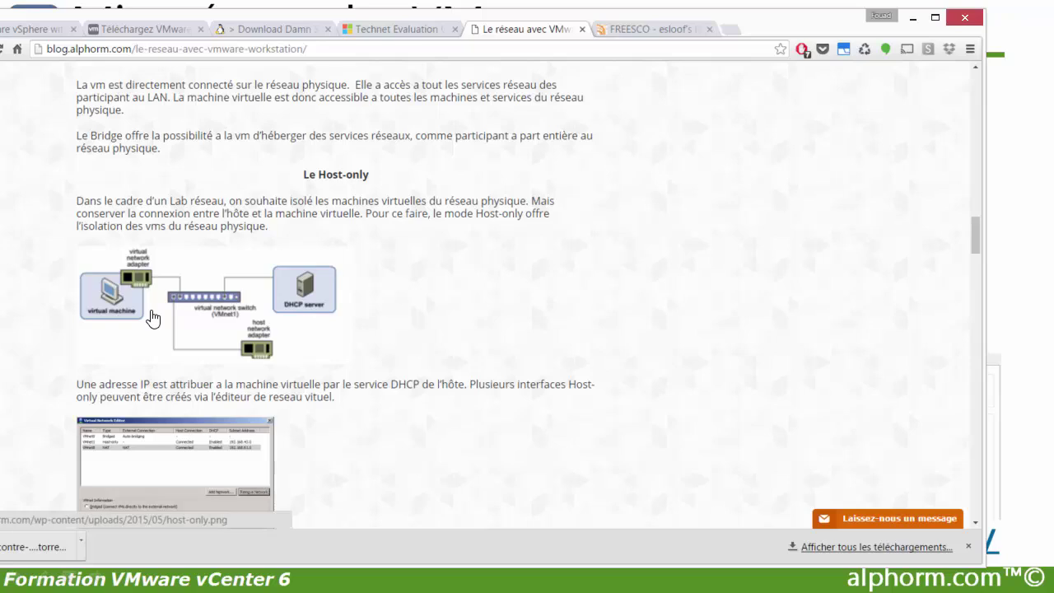
Step: Examine the article's LAN segments and virtual machine network card sections through to the page end, and minimize the browser
scroll(753, 296, "down", 12)
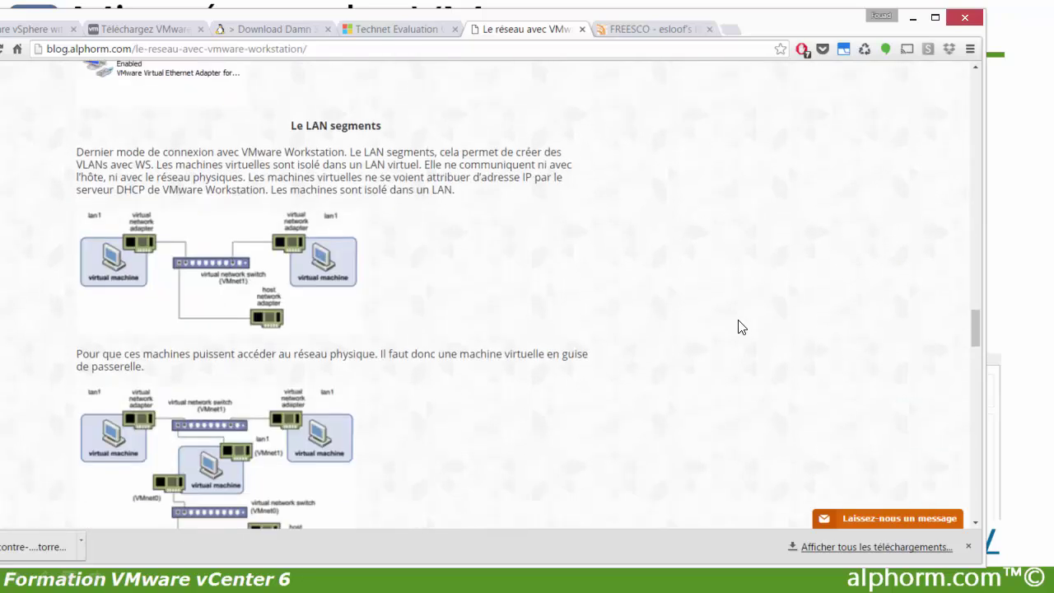
scroll(738, 326, "down", 5)
scroll(739, 326, "up", 3)
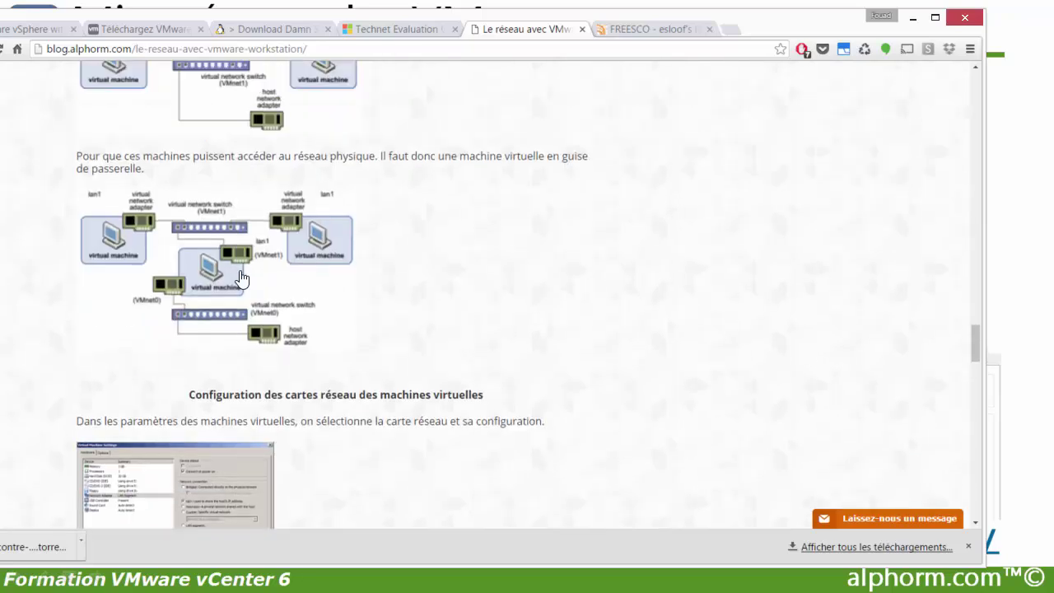
scroll(480, 346, "down", 5)
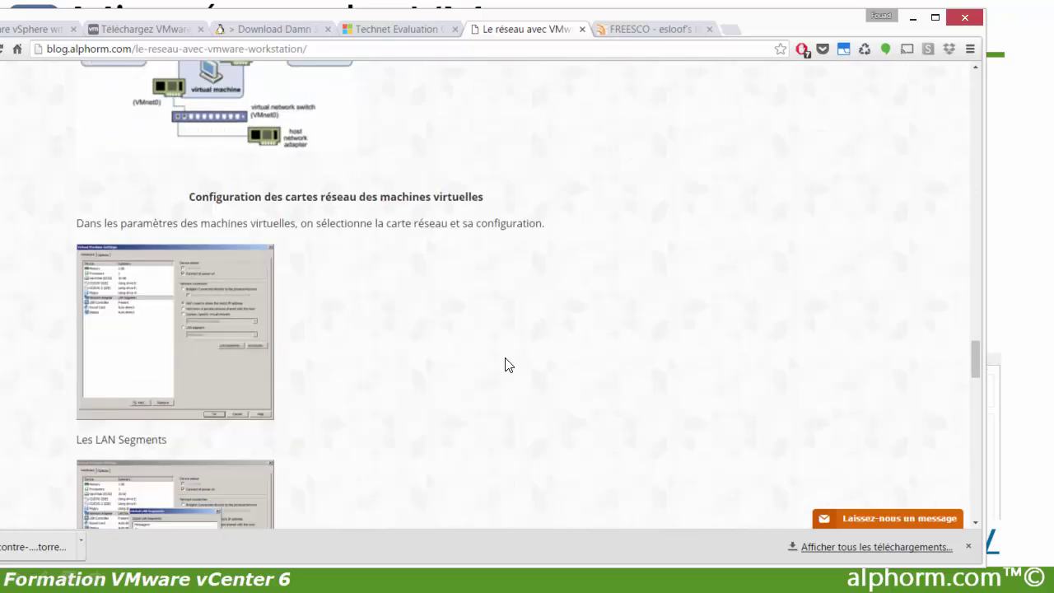
scroll(597, 348, "up", 5)
scroll(601, 370, "down", 15)
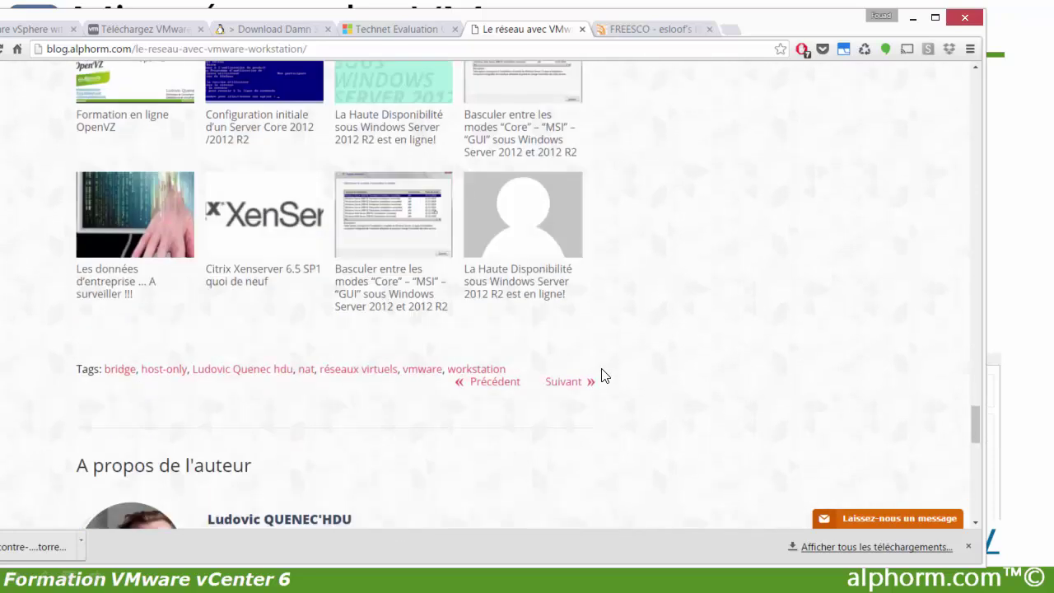
scroll(602, 375, "up", 3)
scroll(601, 376, "down", 10)
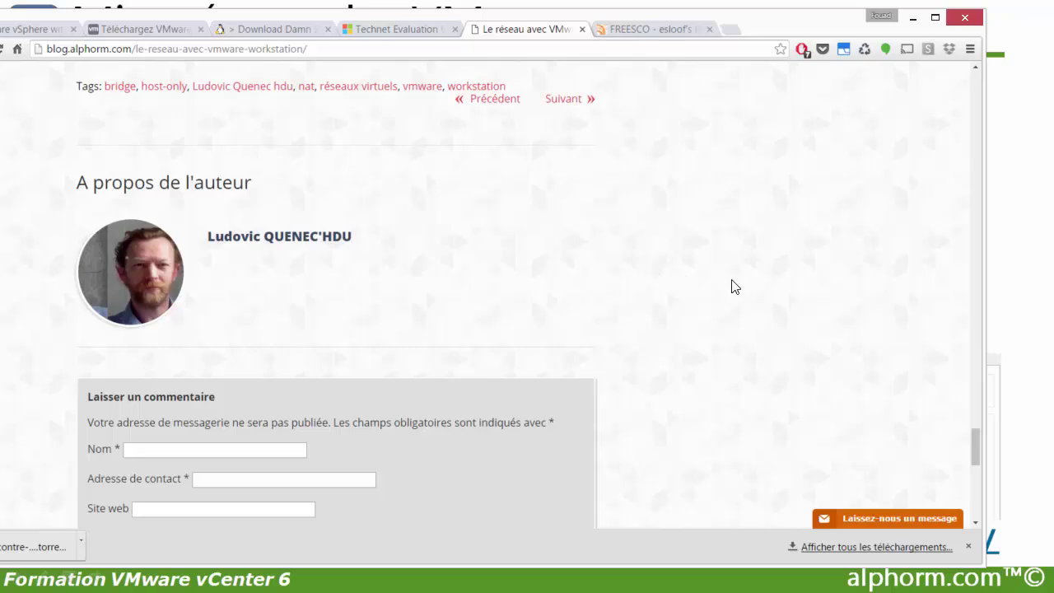
scroll(736, 290, "up", 15)
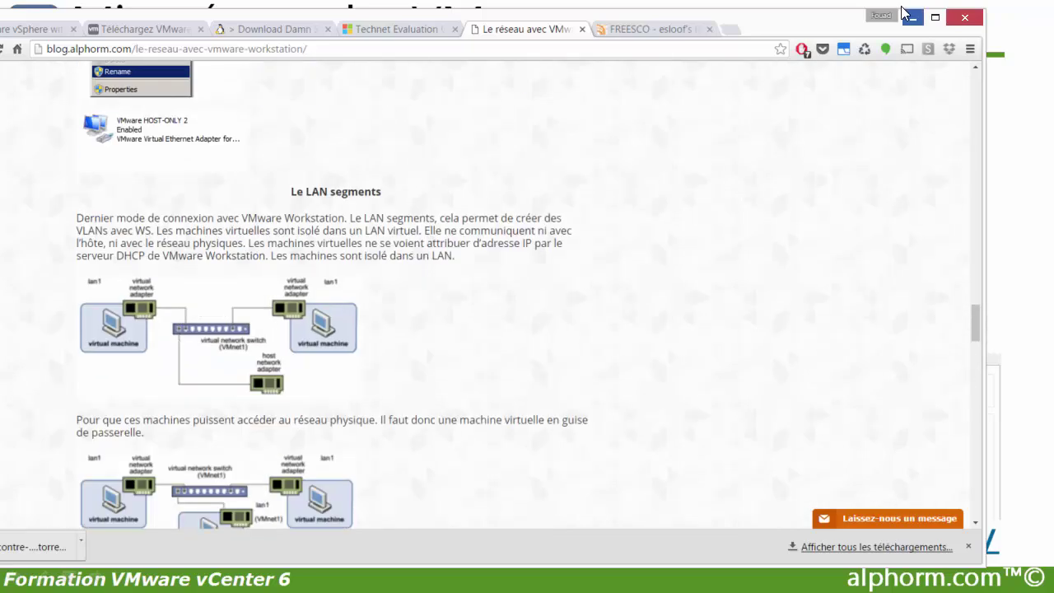
left_click(911, 16)
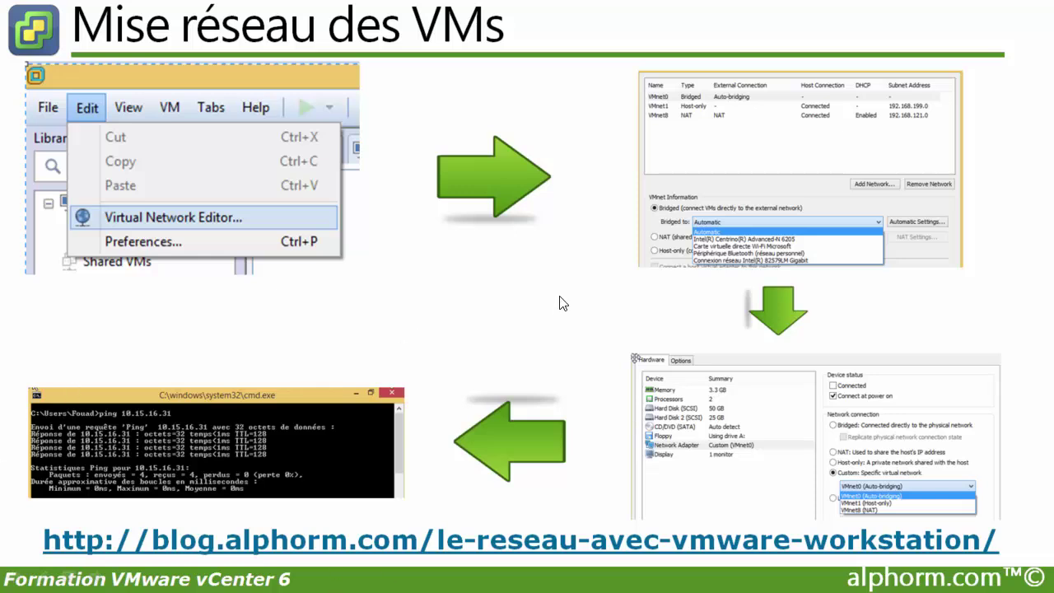
Step: Inspect the Avant vCenter snapshot of the Alphorm-vCenter virtual machine in the Snapshot Manager, and minimize VMware Workstation
left_click(500, 303)
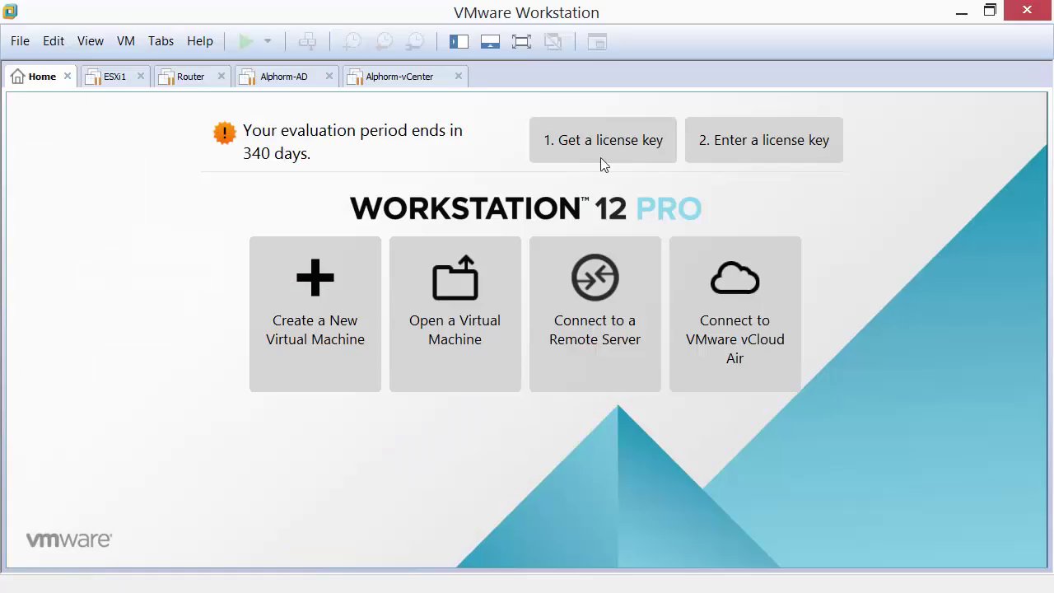
left_click(409, 75)
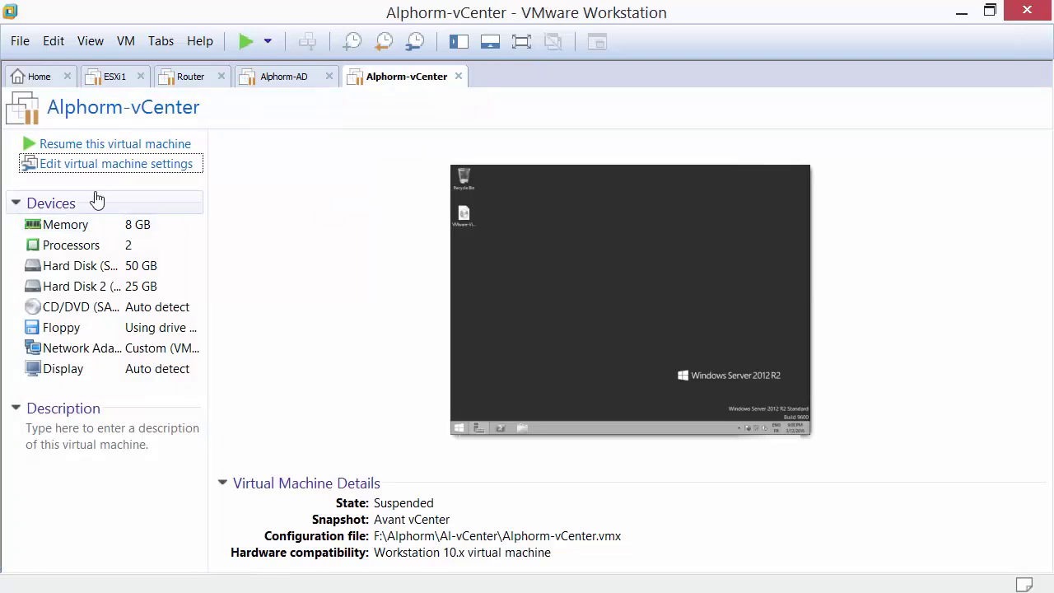
right_click(386, 82)
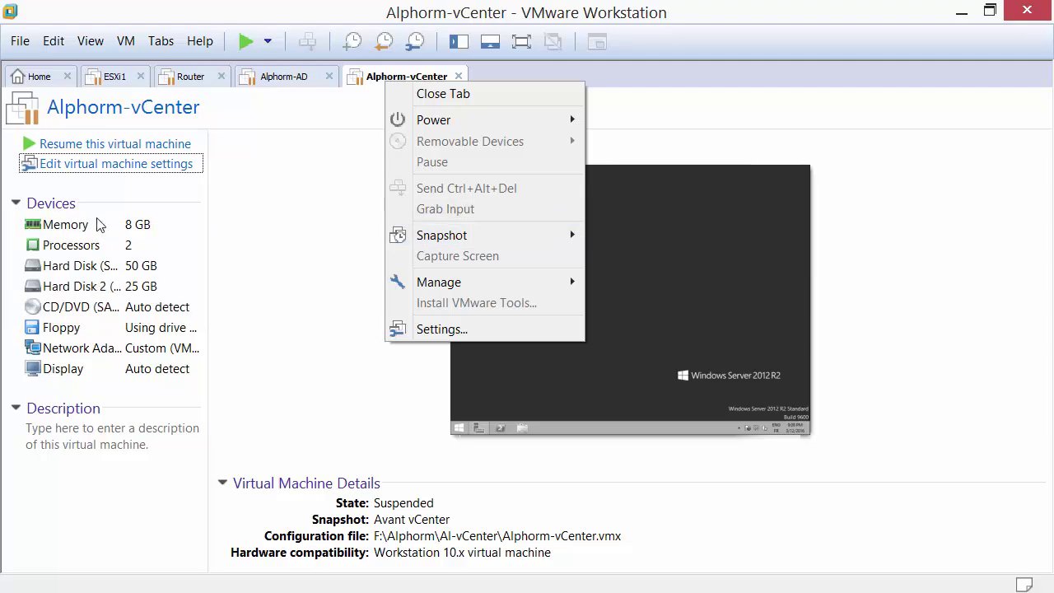
mouse_move(495, 235)
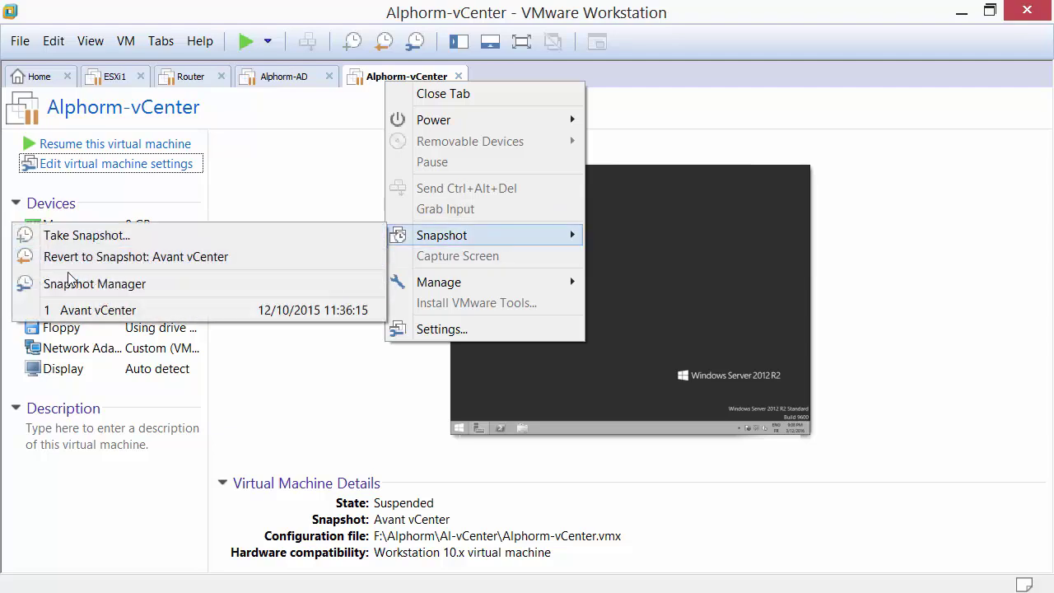
left_click(74, 285)
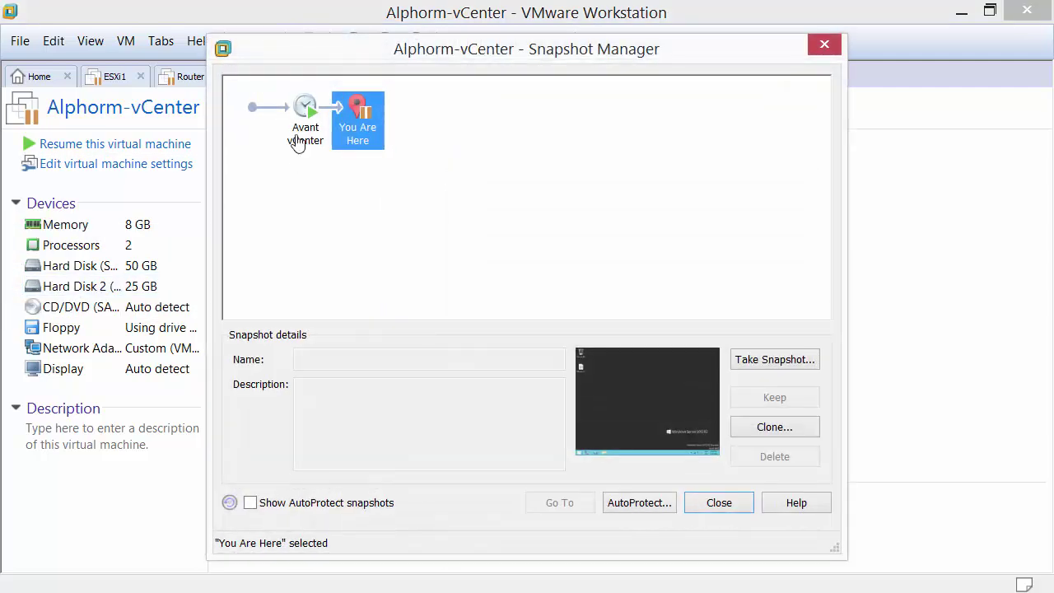
left_click(297, 138)
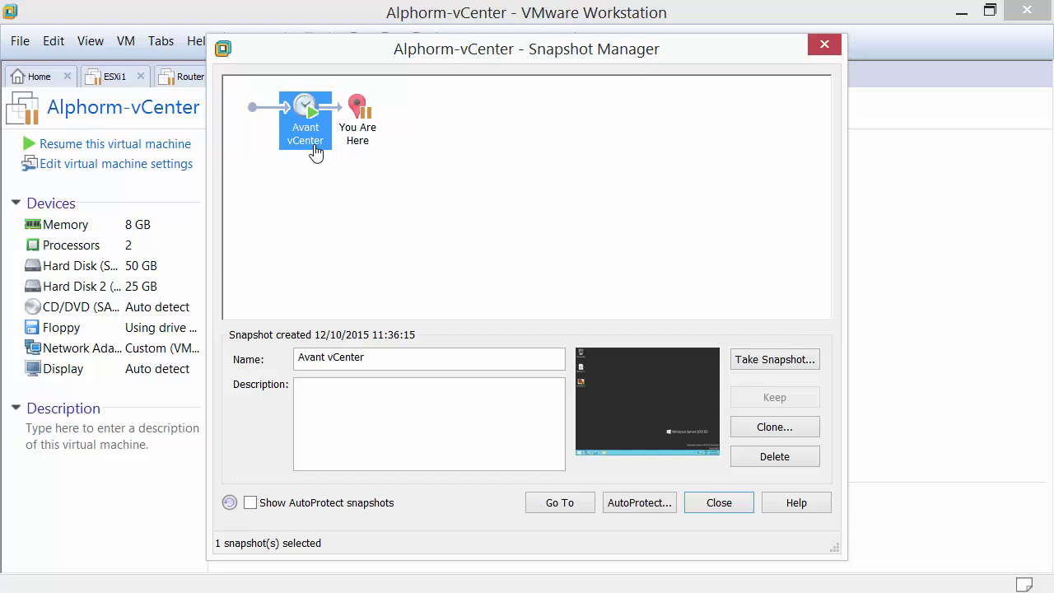
left_click(825, 46)
left_click(961, 13)
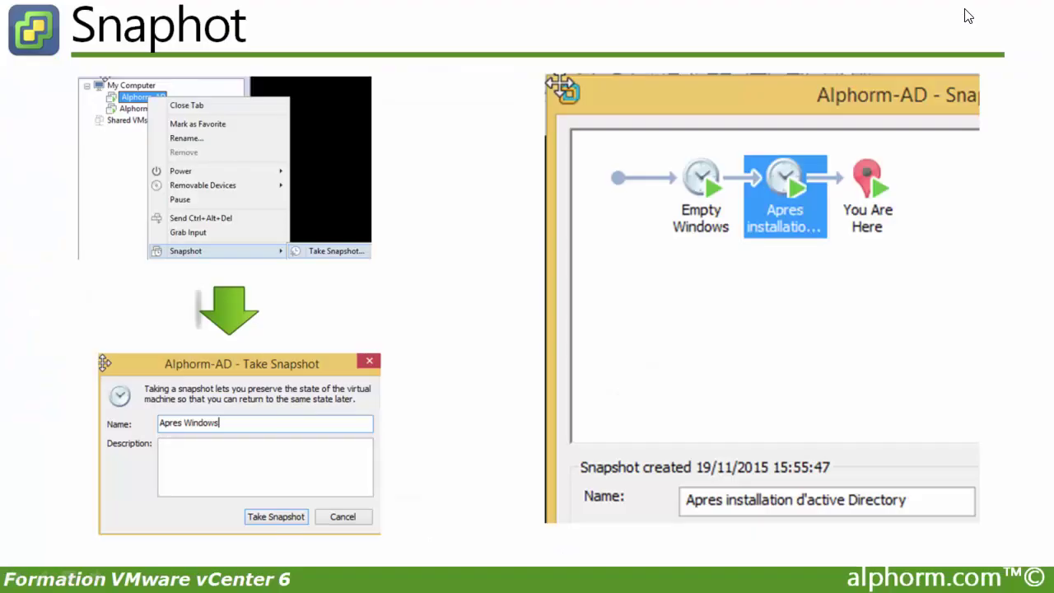
Step: Switch to VMware Workstation and view the Router, Alphorm-AD and Alphorm-vCenter virtual machines in turn
left_click(484, 245)
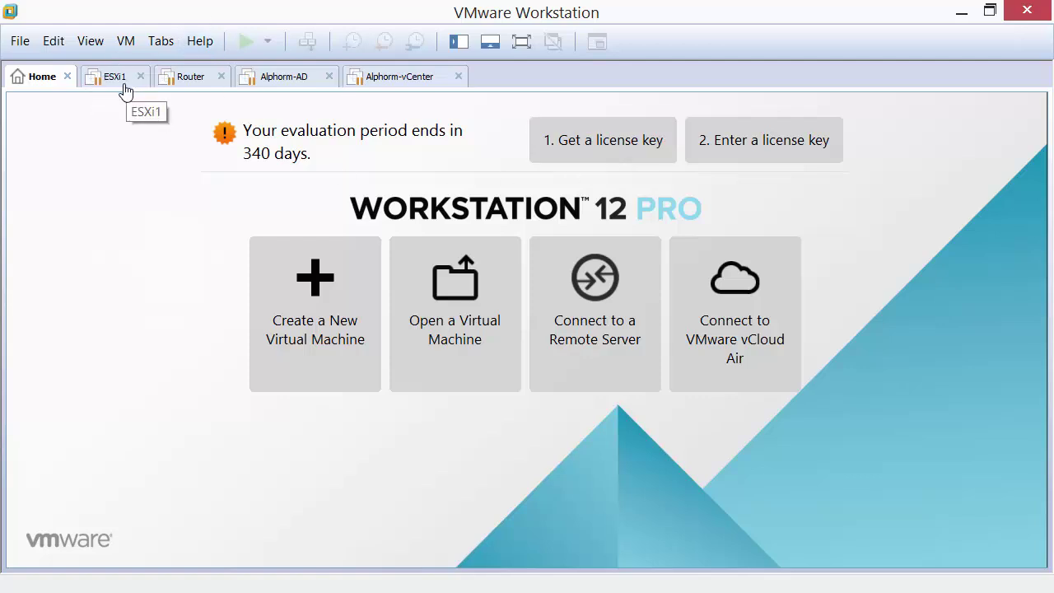
left_click(202, 78)
left_click(301, 78)
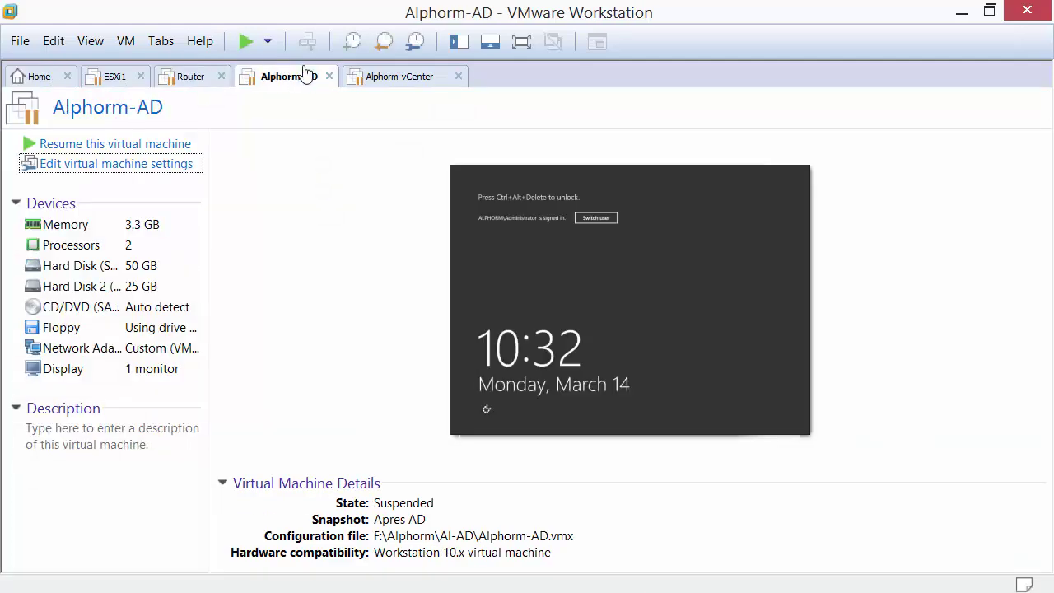
left_click(410, 76)
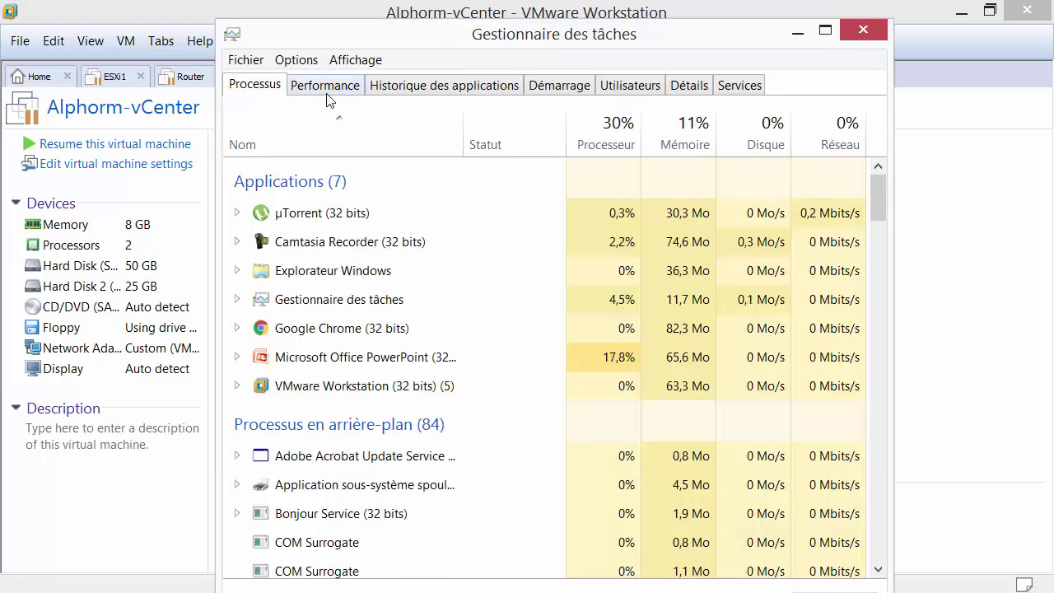
Step: Examine the host's memory performance in Task Manager, close it, and advance the PowerPoint presentation to the Ressources slide
left_click(326, 86)
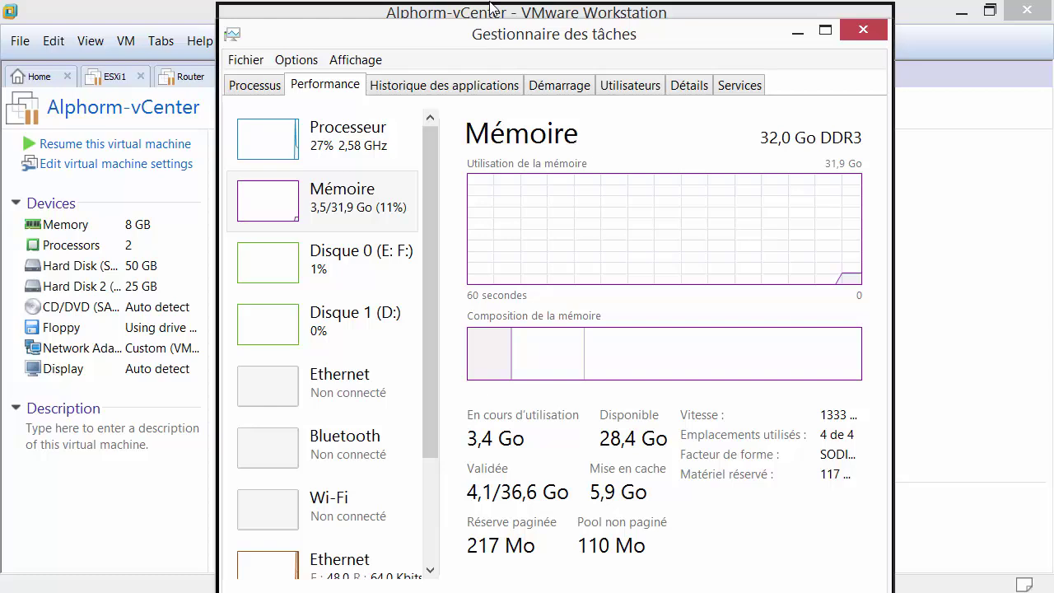
left_click_drag(492, 35, 489, 17)
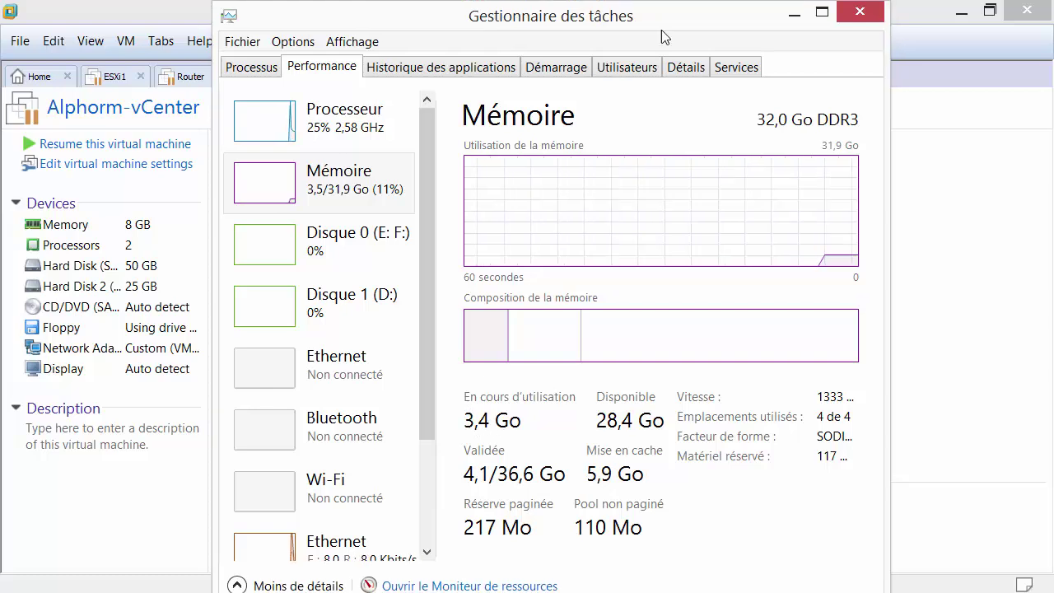
key("alt+F4")
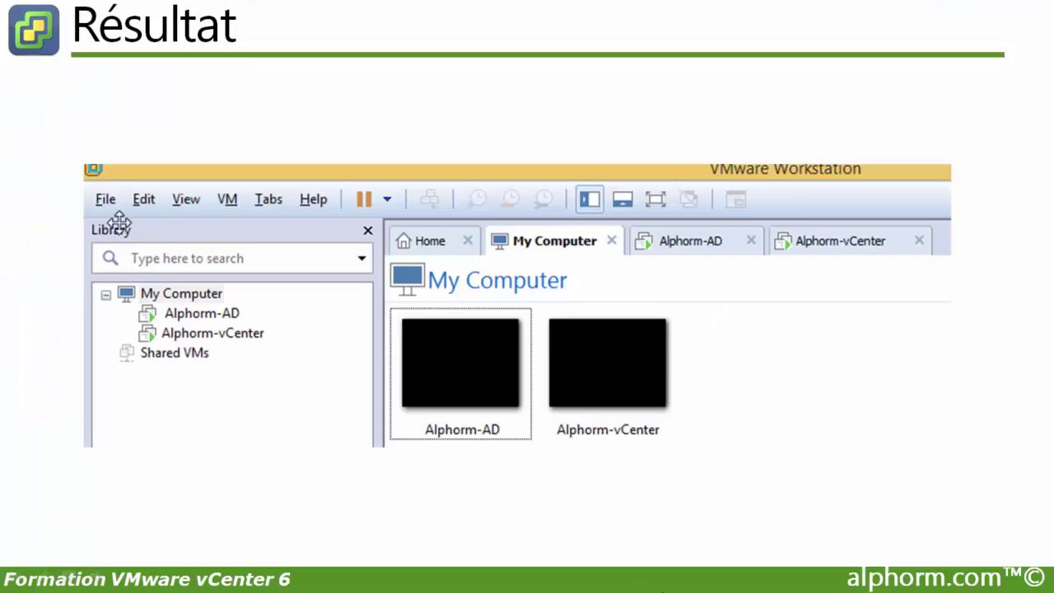
left_click(863, 327)
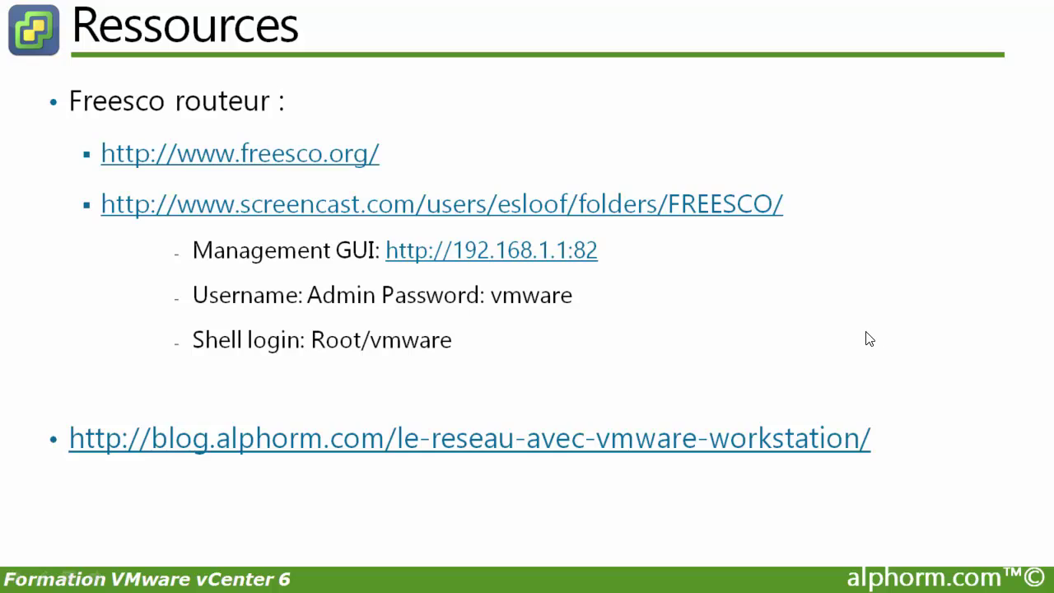